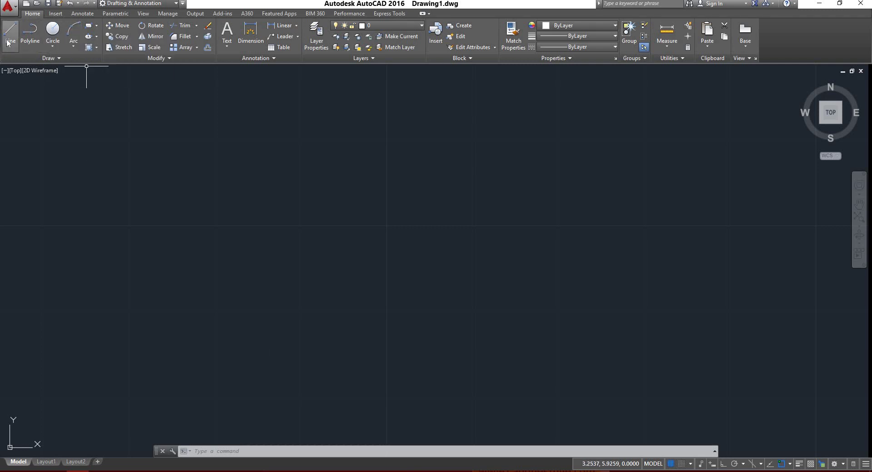
Step: Draw an L-shaped line: a horizontal segment near the centre, then a vertical one down from its corner
key("l")
key("Return")
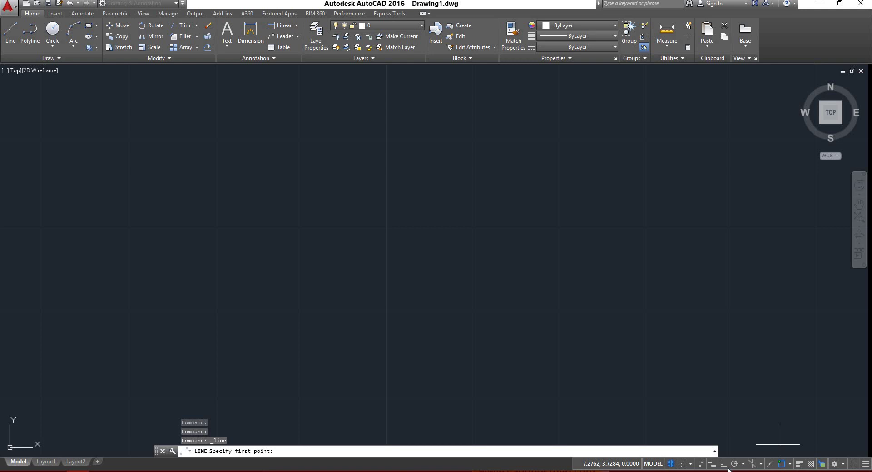
left_click(372, 190)
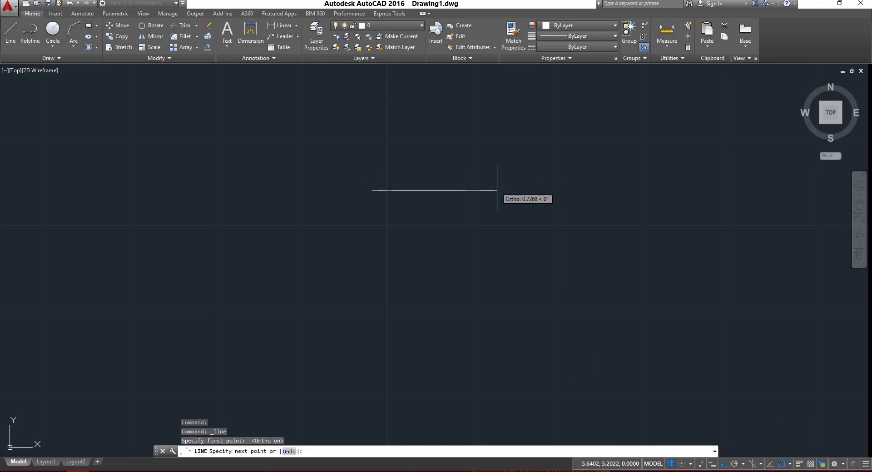
left_click(499, 191)
left_click(499, 261)
key("Return")
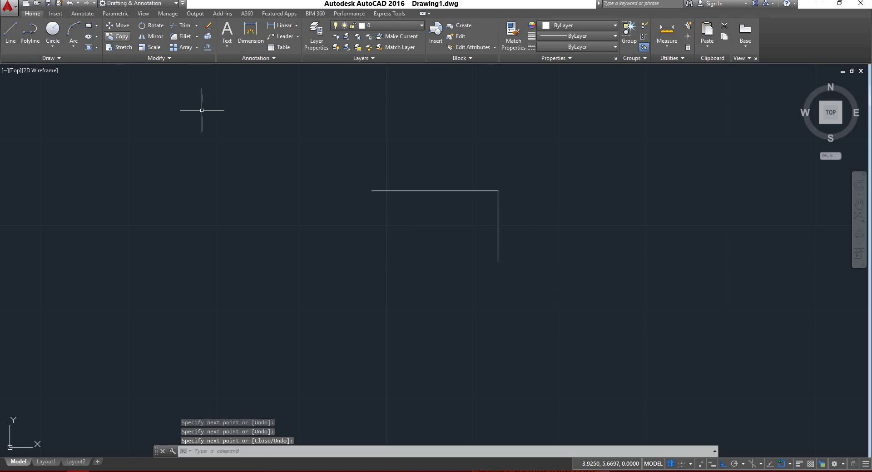
Step: Draw a circle left of the lines and a rectangle above them by two corners
left_click(211, 180)
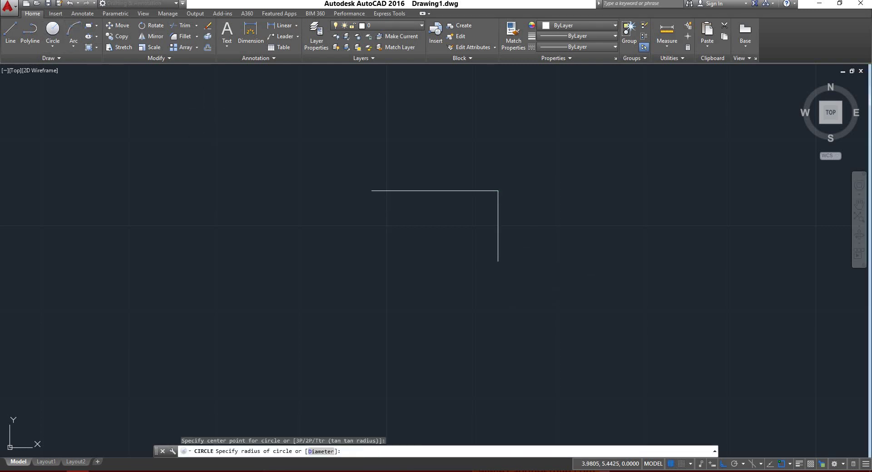
left_click(197, 153)
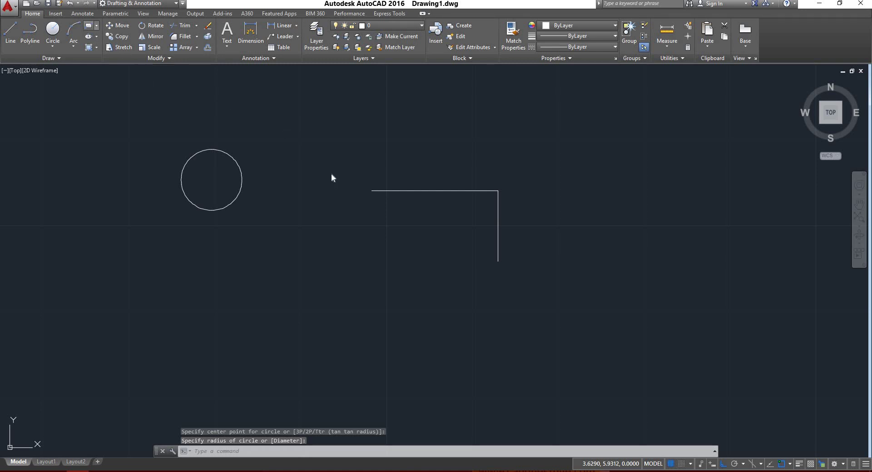
left_click(89, 26)
left_click(282, 125)
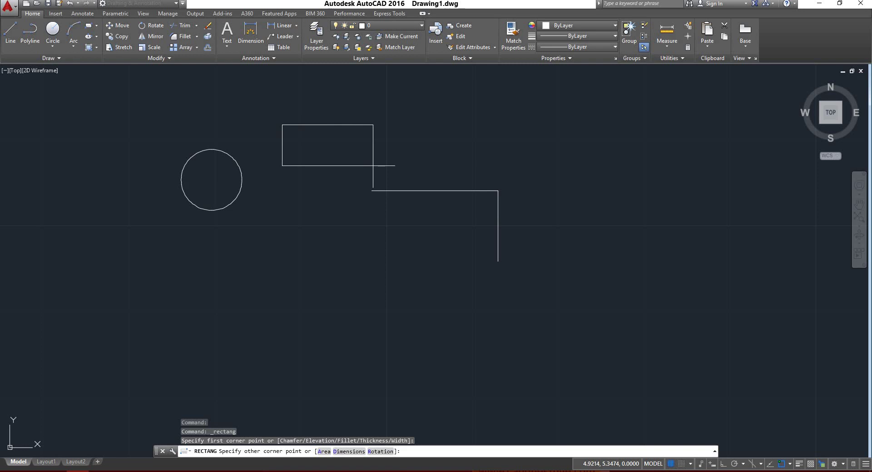
left_click(373, 166)
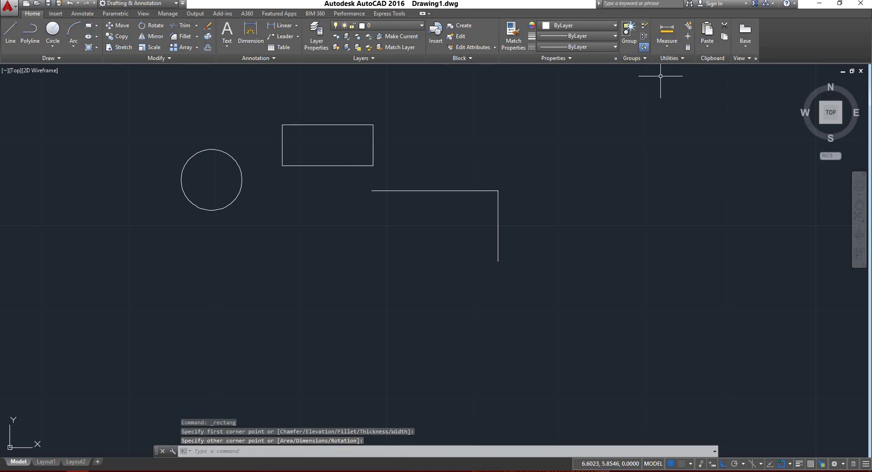
Step: Measure the distance along the rectangle's top edge: 0.5286
left_click(667, 48)
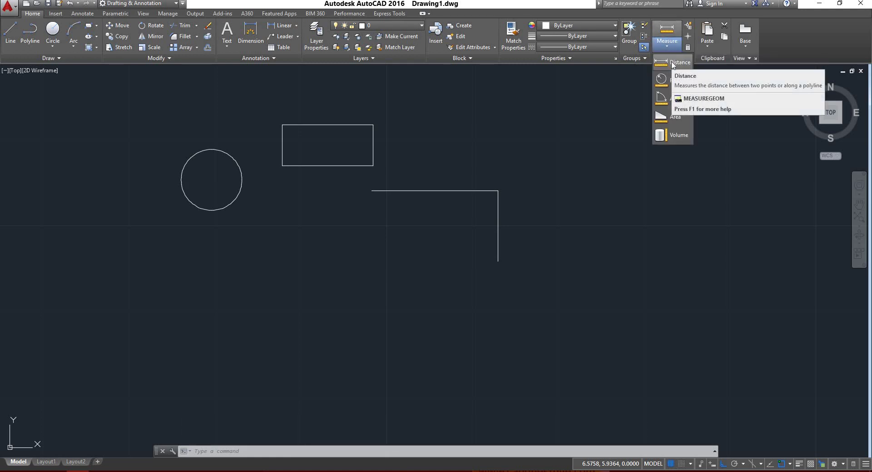
left_click(673, 64)
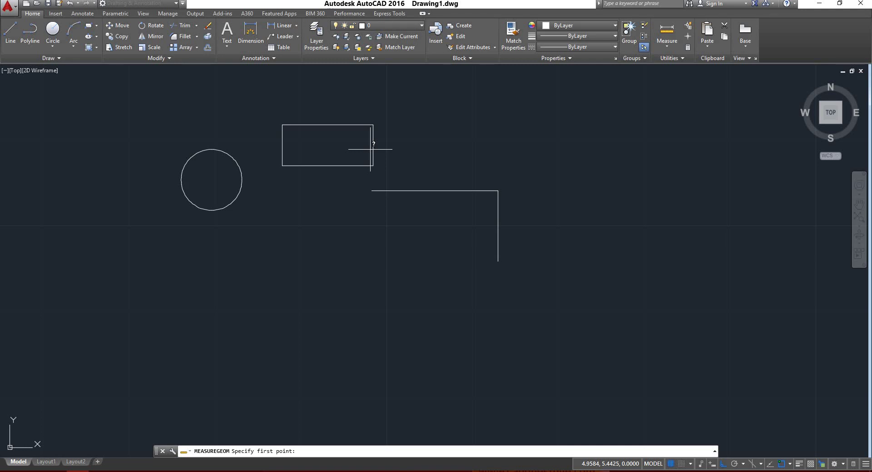
left_click(282, 125)
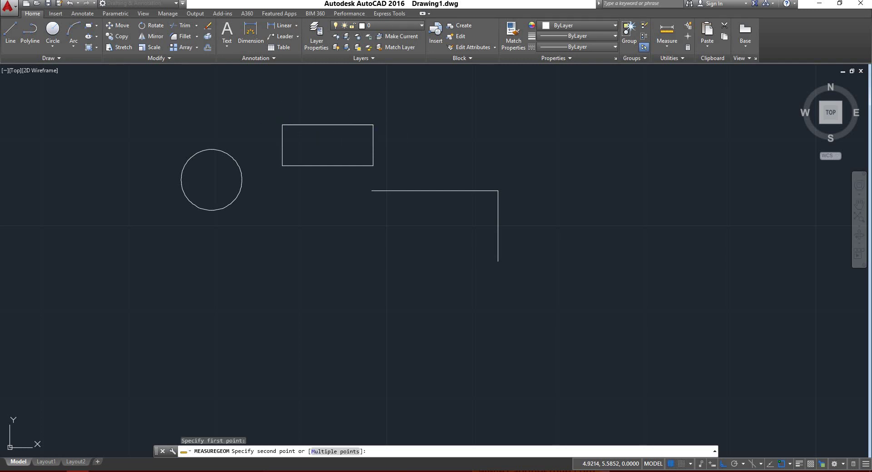
left_click(373, 125)
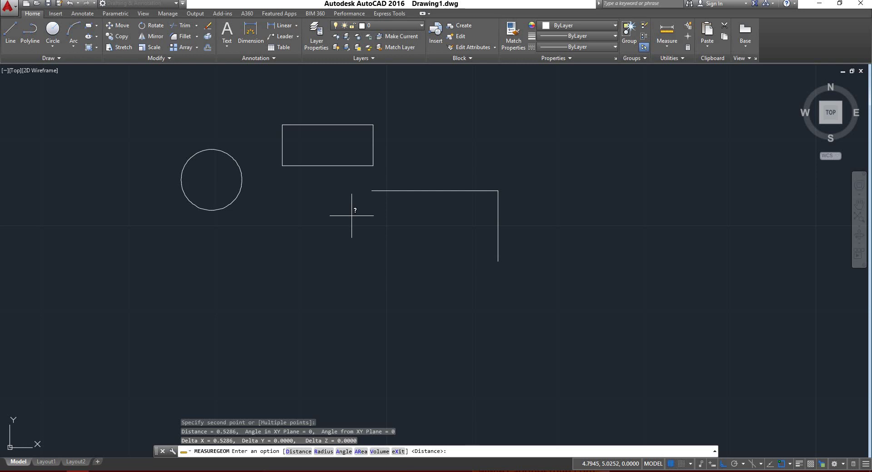
Step: Measure the vertical line's length as 0.4094, then cancel an unfinished third measurement
key("Return")
left_click(499, 261)
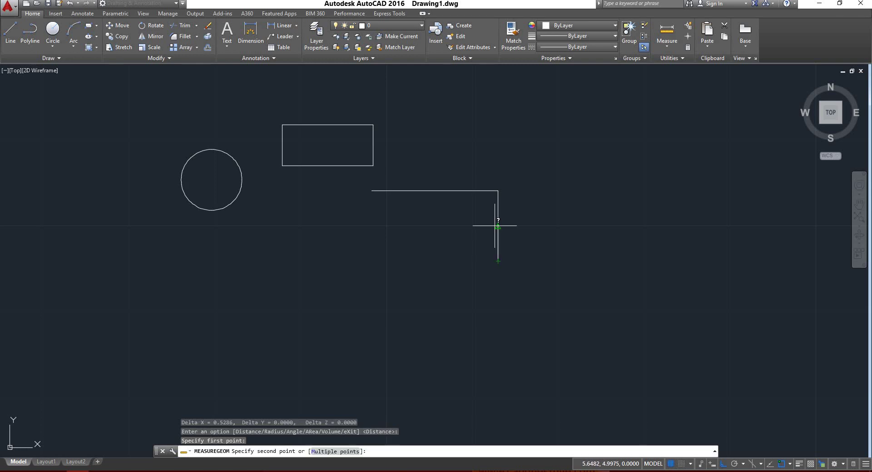
left_click(499, 191)
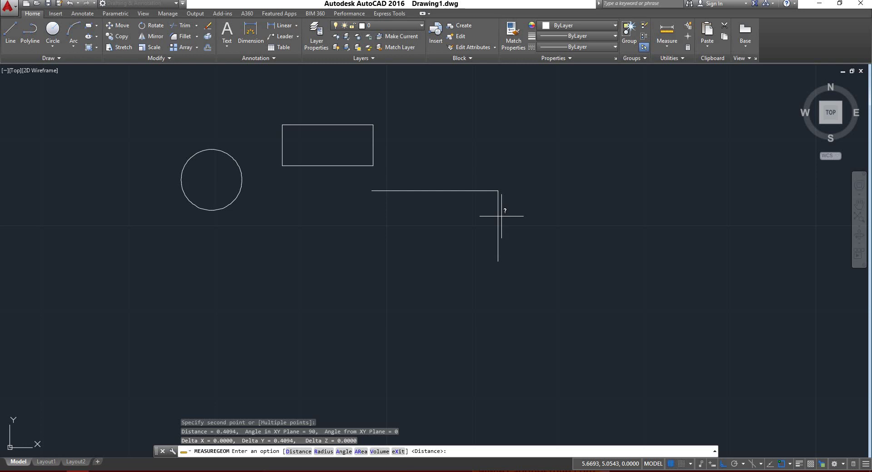
key("Return")
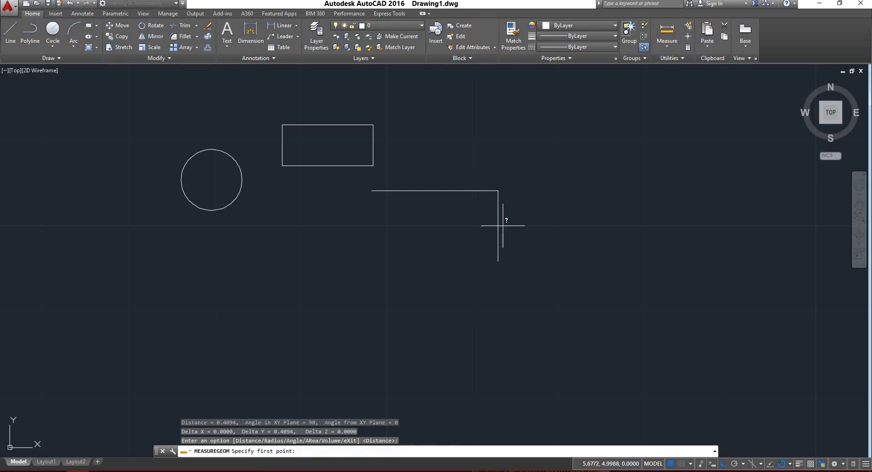
left_click(503, 226)
right_click(573, 170)
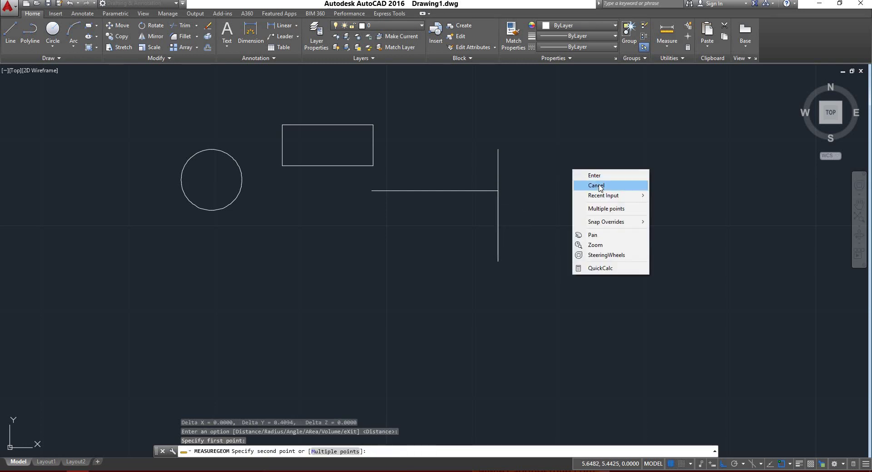
left_click(598, 185)
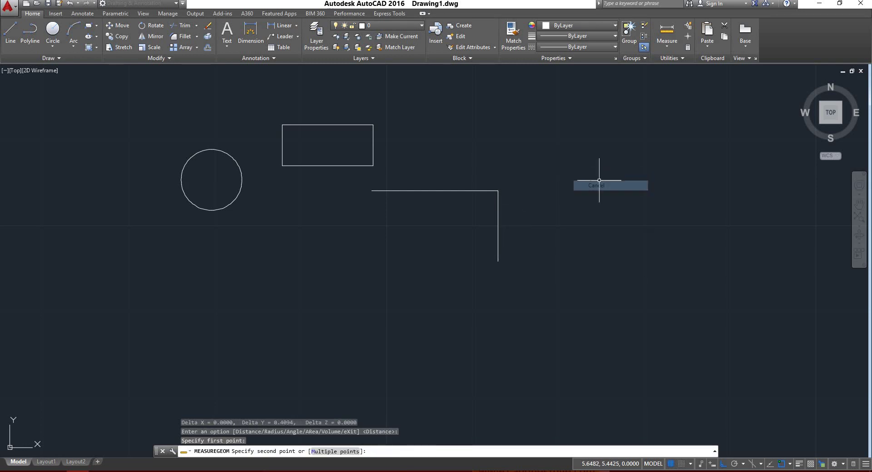
Step: Measure the circle's radius: 0.1770, diameter 0.3539
left_click(676, 46)
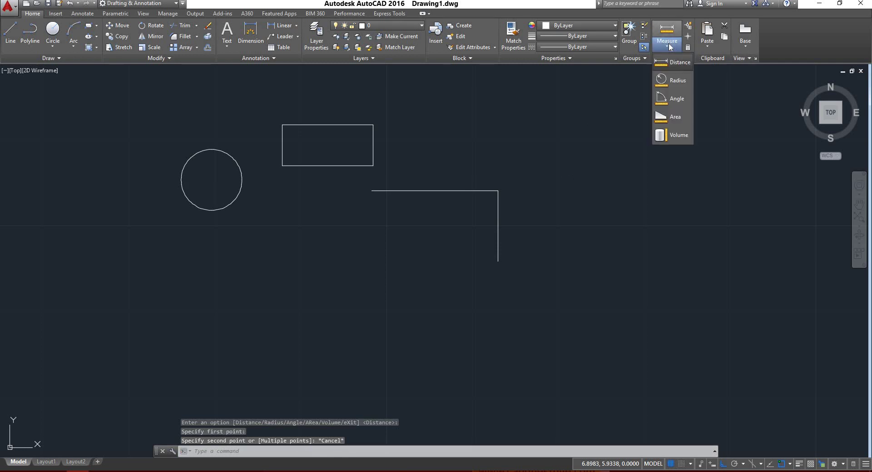
left_click(678, 80)
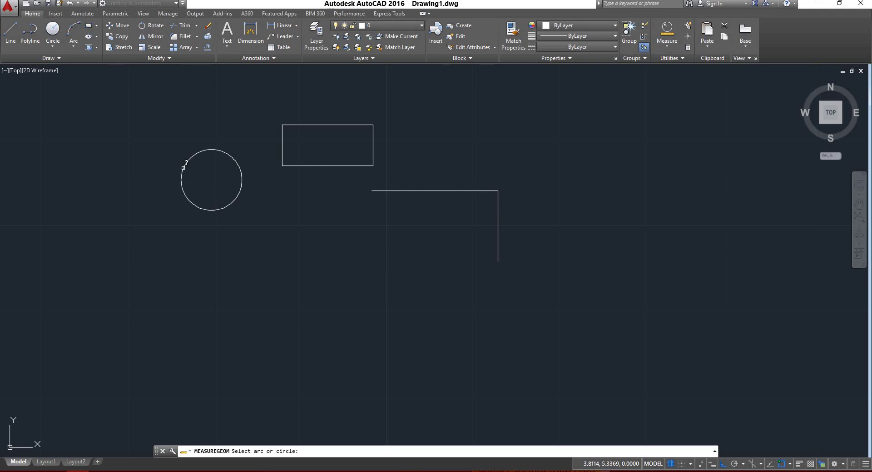
left_click(184, 165)
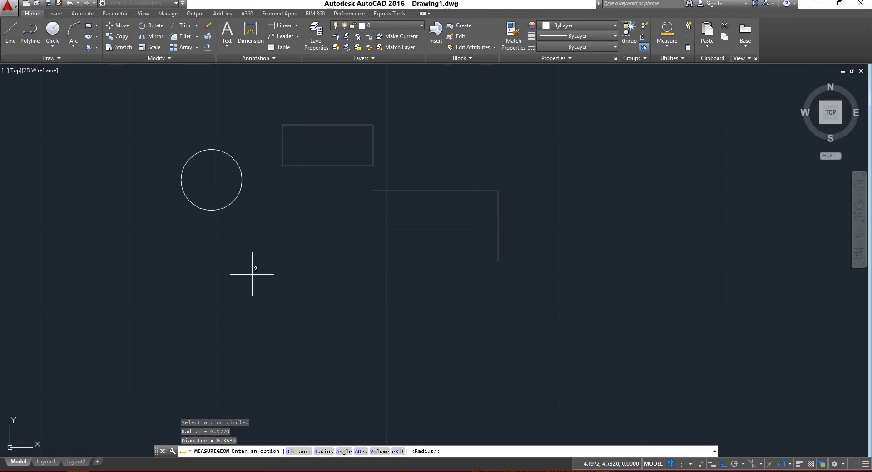
key("Return")
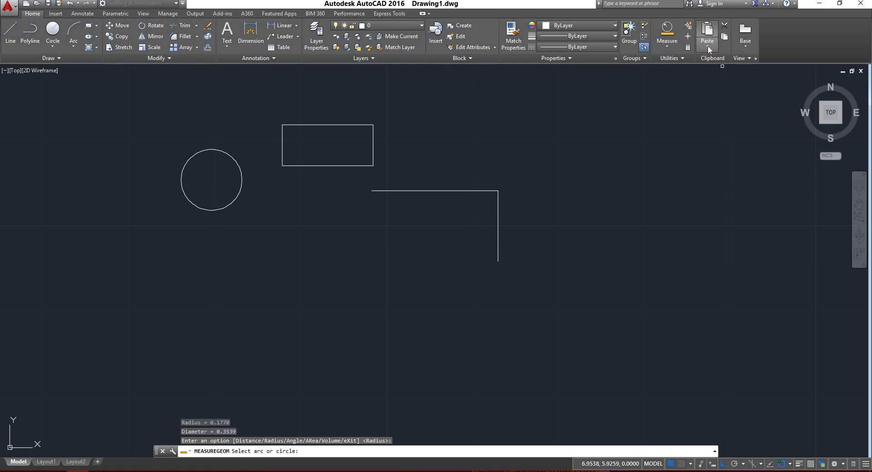
Step: Measure the angle between the horizontal and vertical lines: 90°
left_click(667, 43)
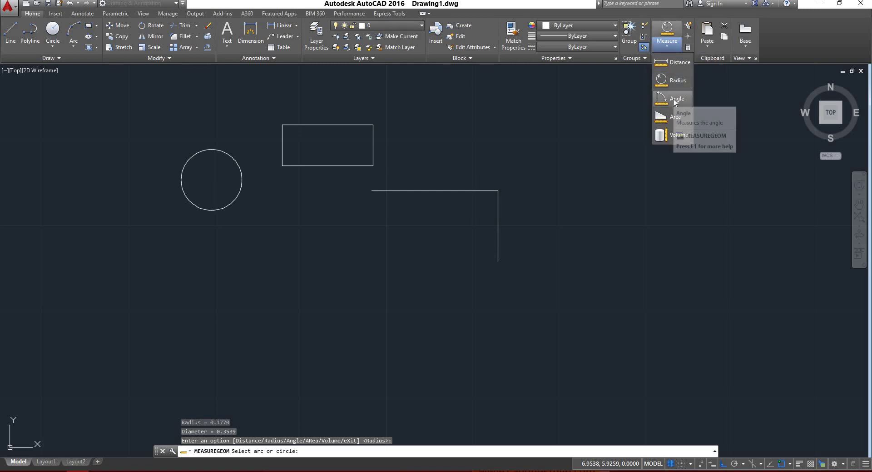
left_click(674, 100)
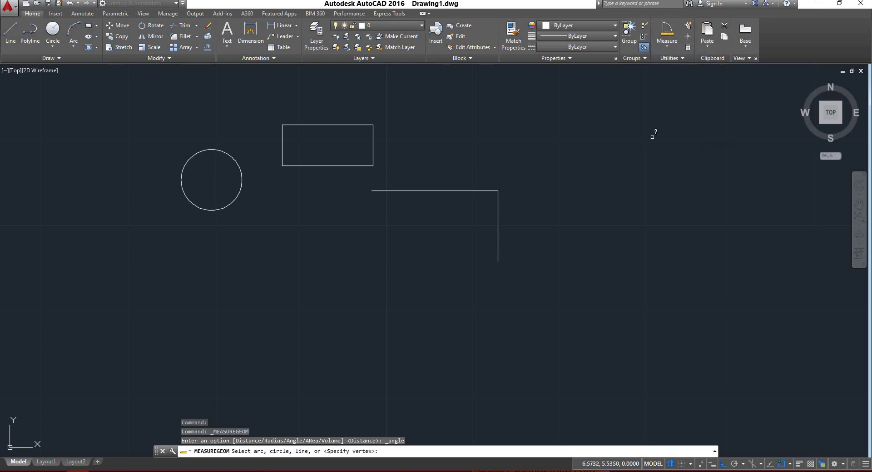
left_click(482, 191)
left_click(499, 212)
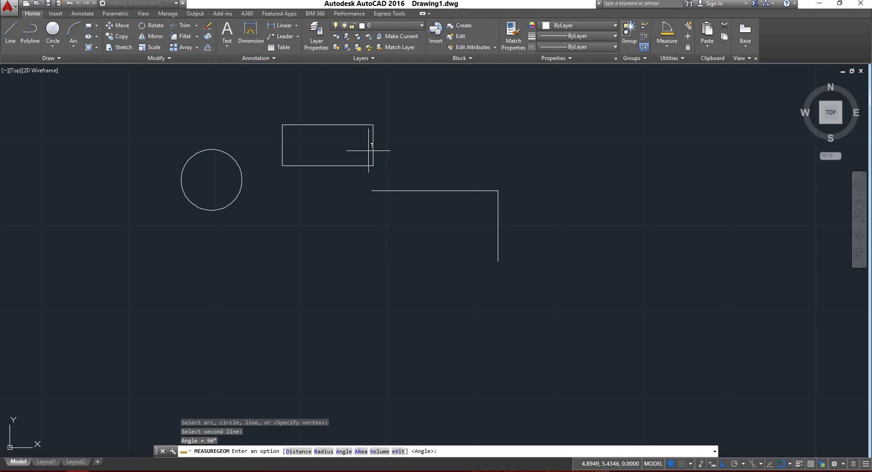
key("Return")
left_click(13, 45)
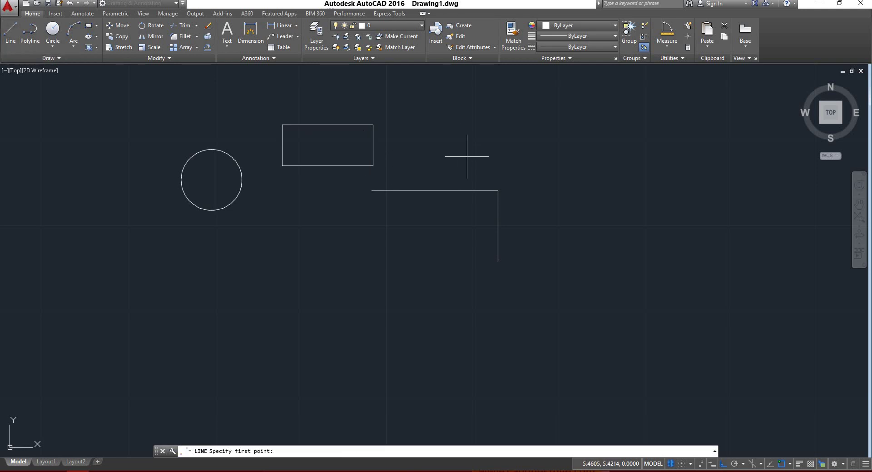
Step: With Ortho off, draw a slanted line up to the right from the L's corner
left_click(498, 190)
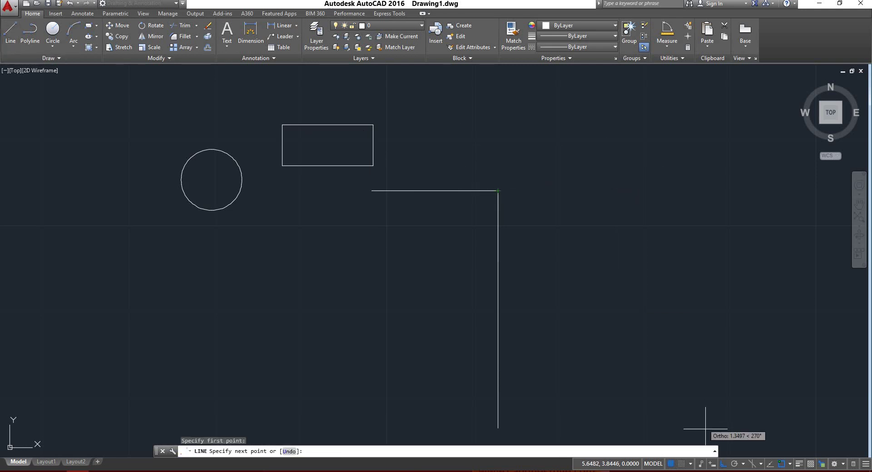
left_click(722, 464)
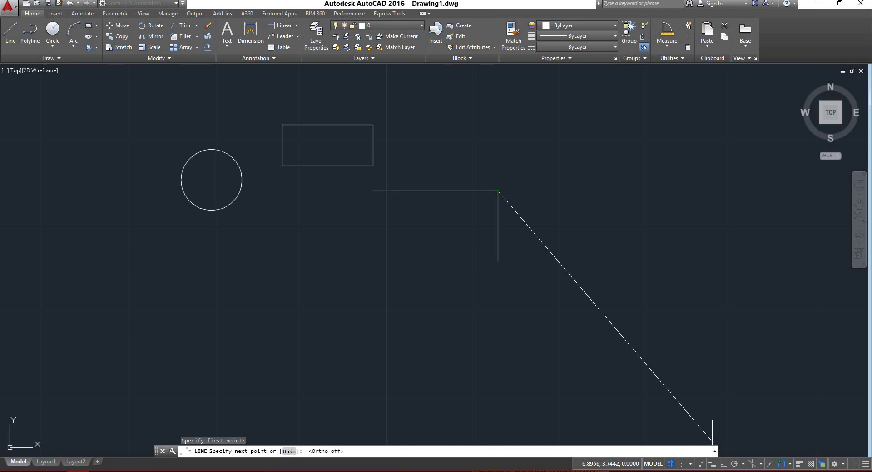
left_click(570, 143)
key("Return")
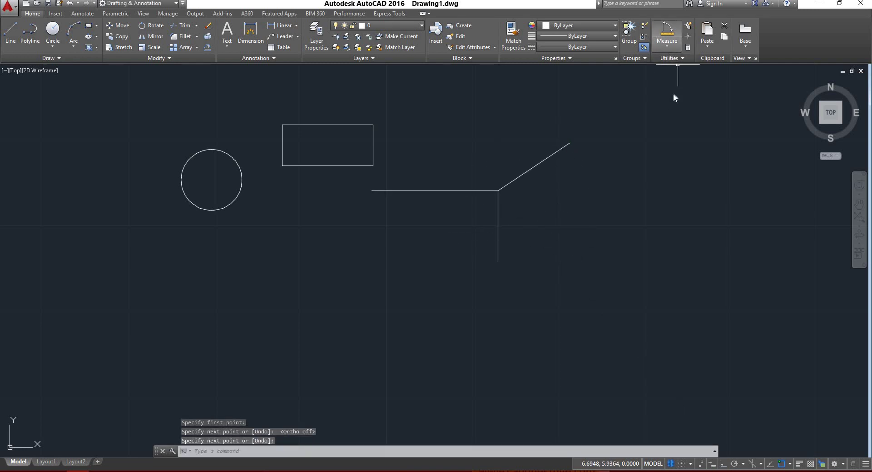
Step: Measure the angle between the horizontal line and the slanted line: 146°
left_click(670, 122)
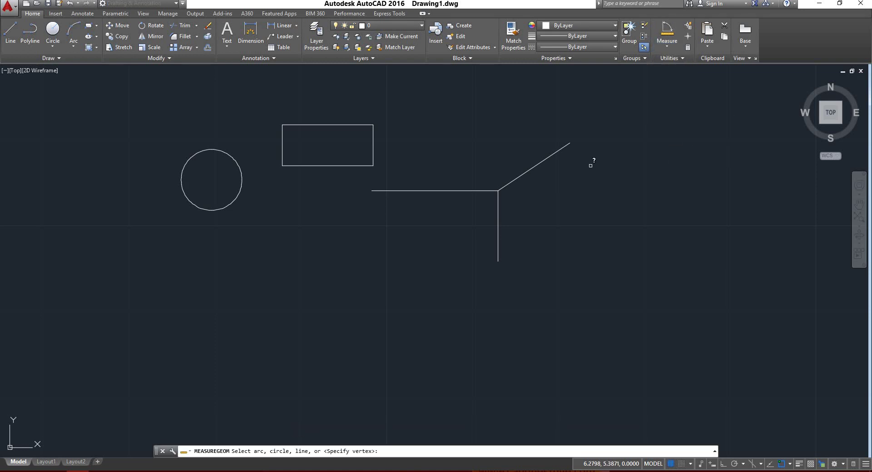
left_click(468, 190)
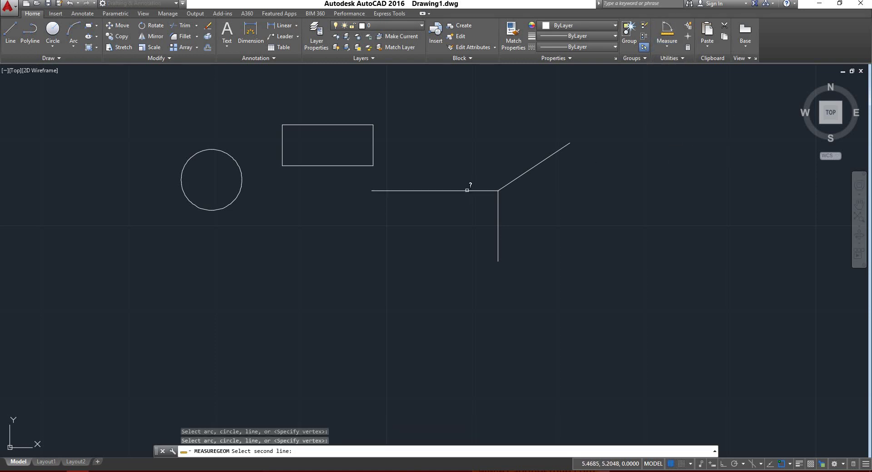
left_click(517, 181)
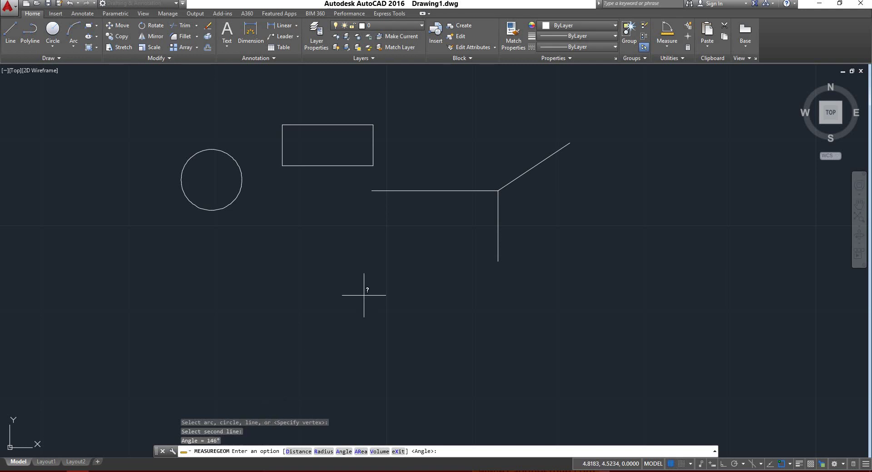
left_click(667, 45)
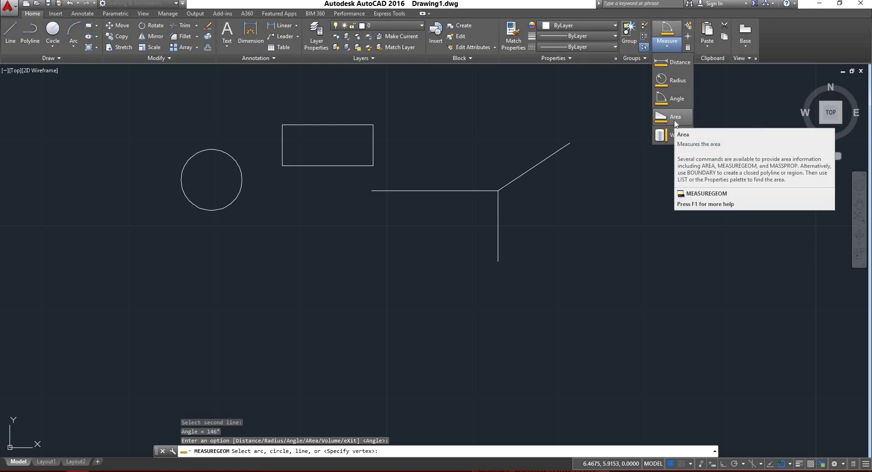
Step: Measure the rectangle's area from its four corners: 0.1256, perimeter 1.5326
left_click(675, 119)
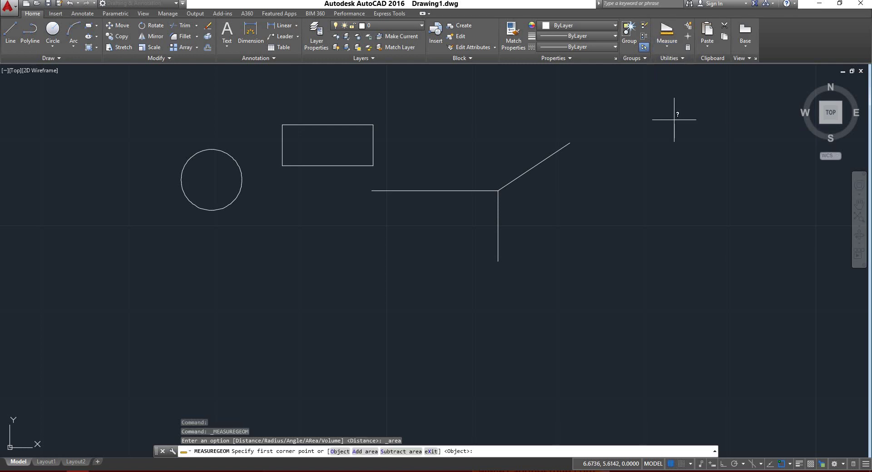
left_click(282, 124)
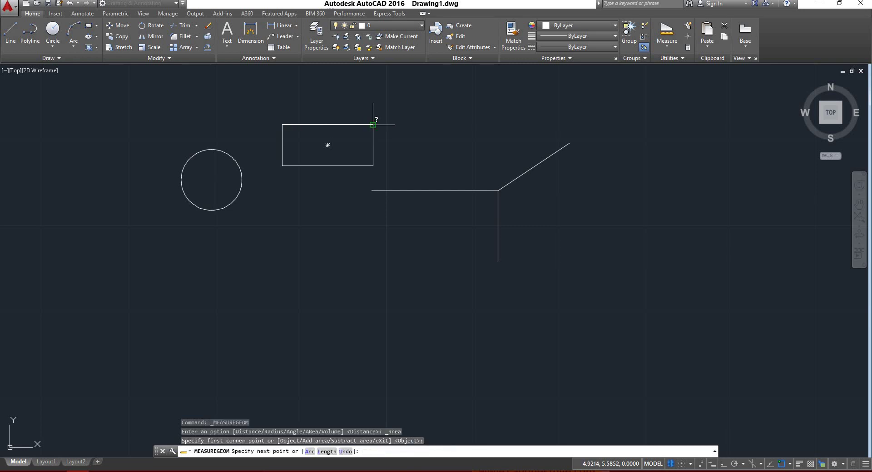
left_click(373, 124)
left_click(373, 165)
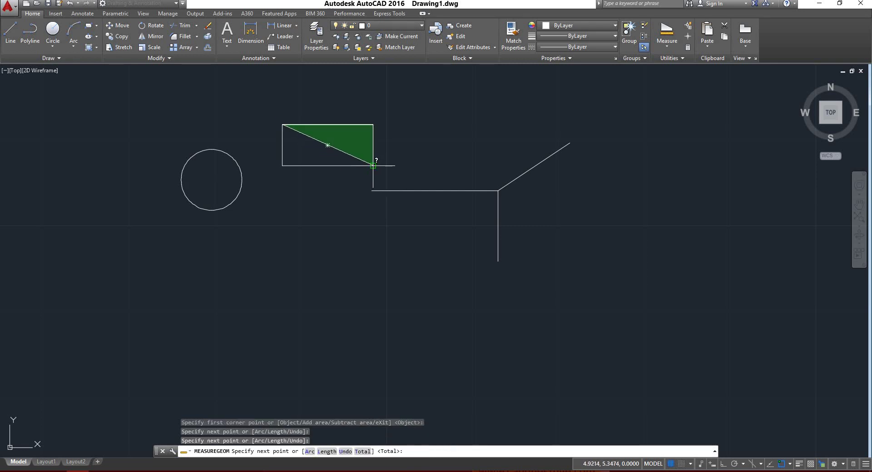
left_click(282, 166)
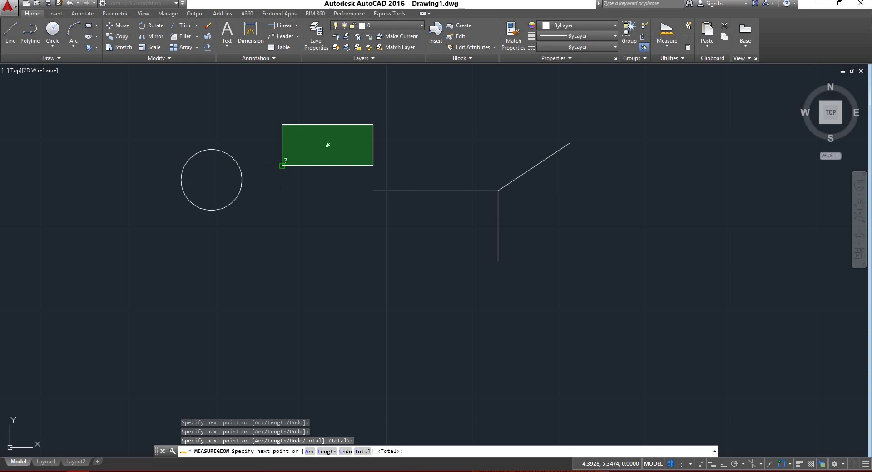
key("Return")
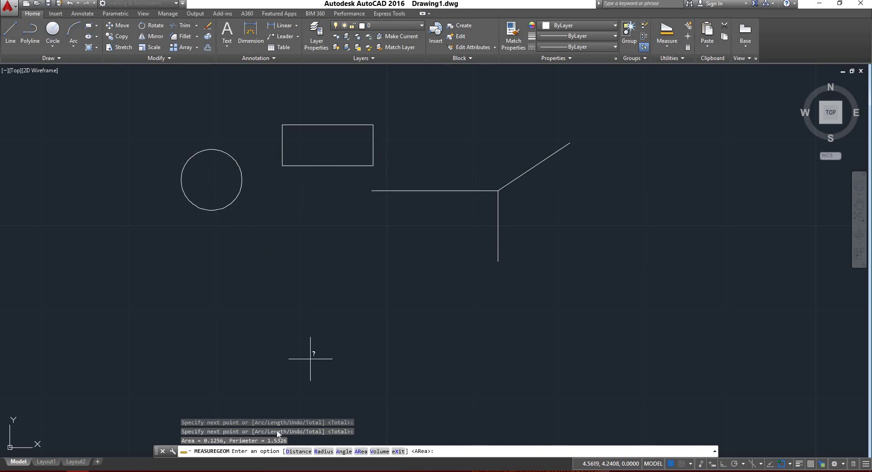
Step: Measure the circle's area as an object: 0.0984, circumference 1.1119
key("Return")
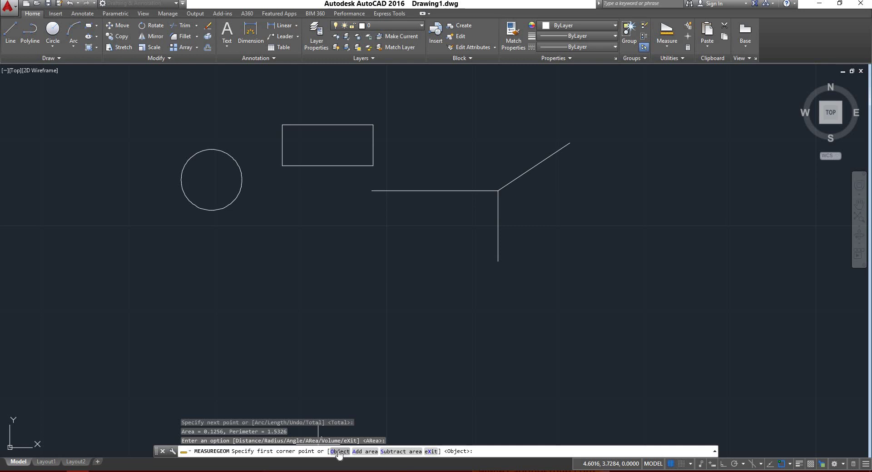
left_click(667, 44)
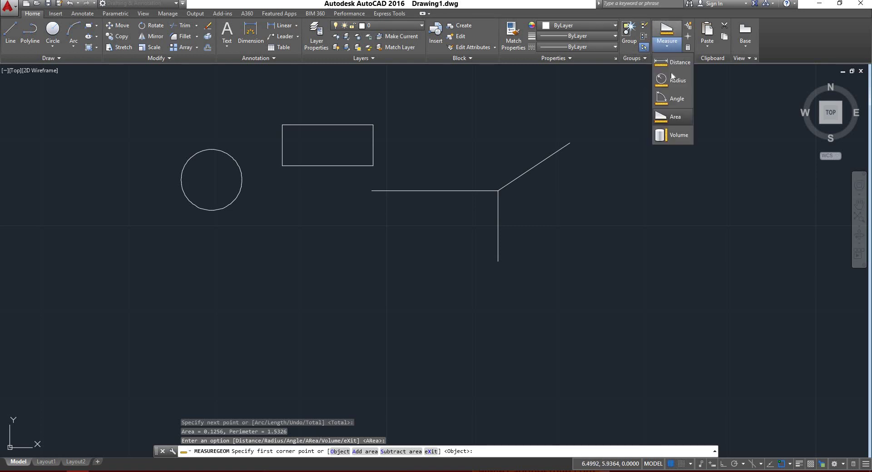
left_click(672, 118)
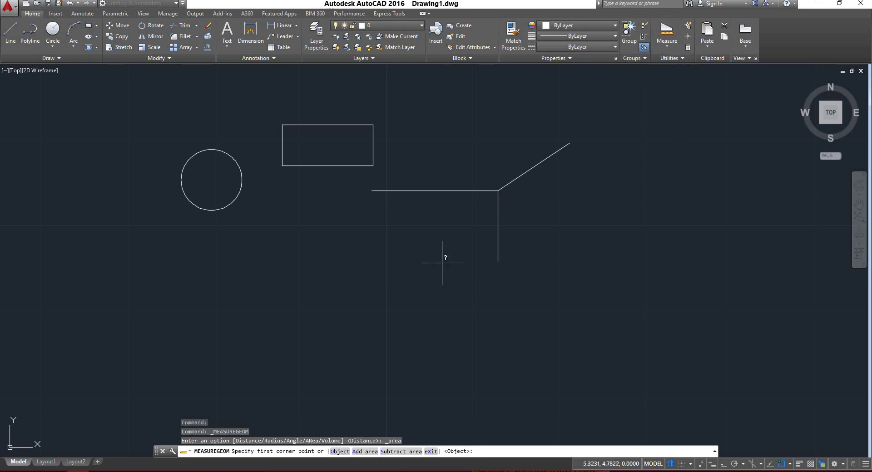
left_click(340, 453)
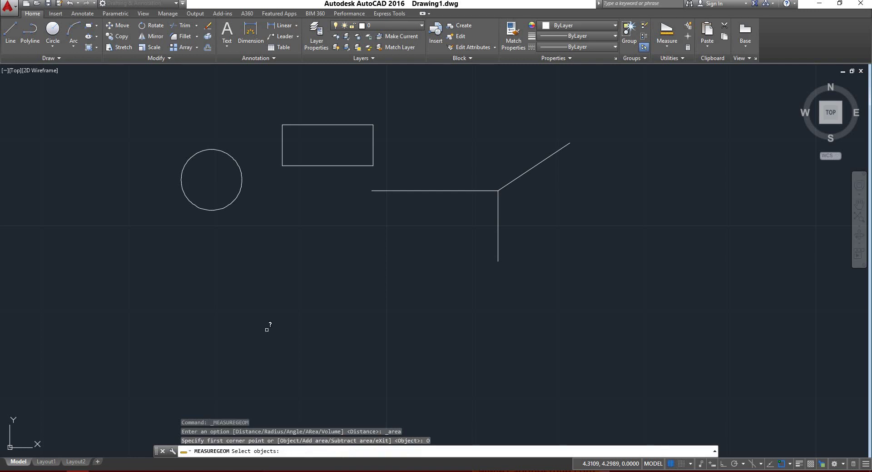
left_click(240, 196)
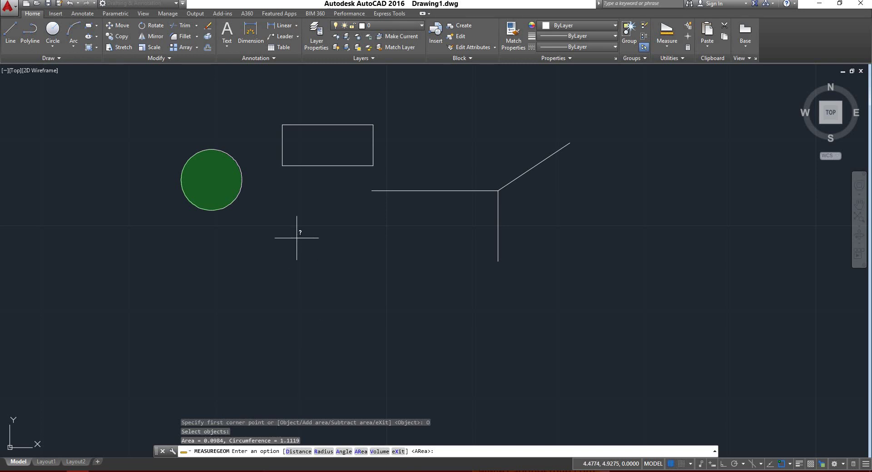
key("Return")
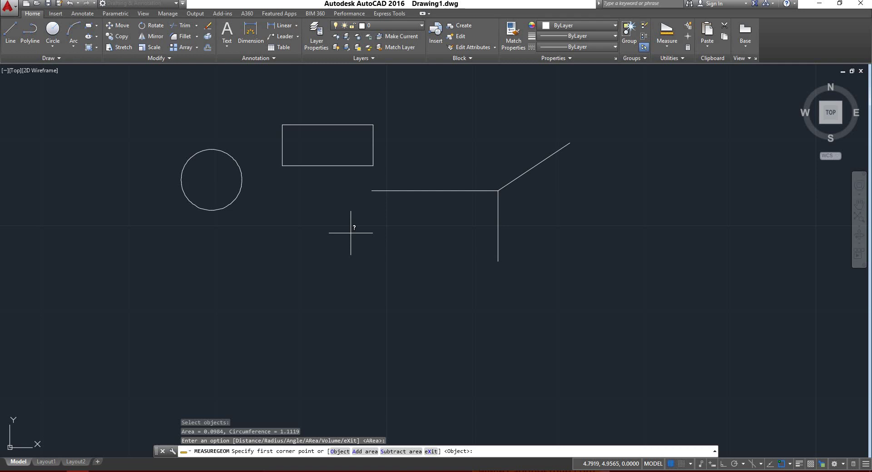
Step: Measure the volume of the rectangle extruded to height 10: 1.2565
key("Return")
left_click(667, 44)
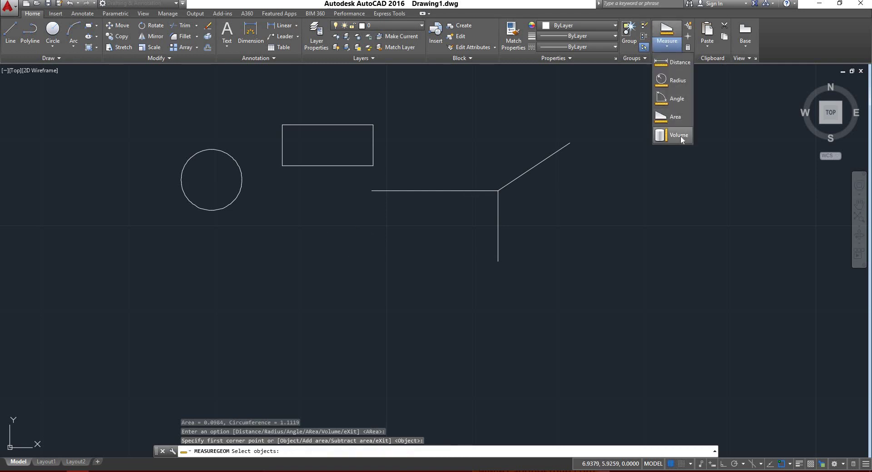
left_click(681, 135)
left_click(283, 125)
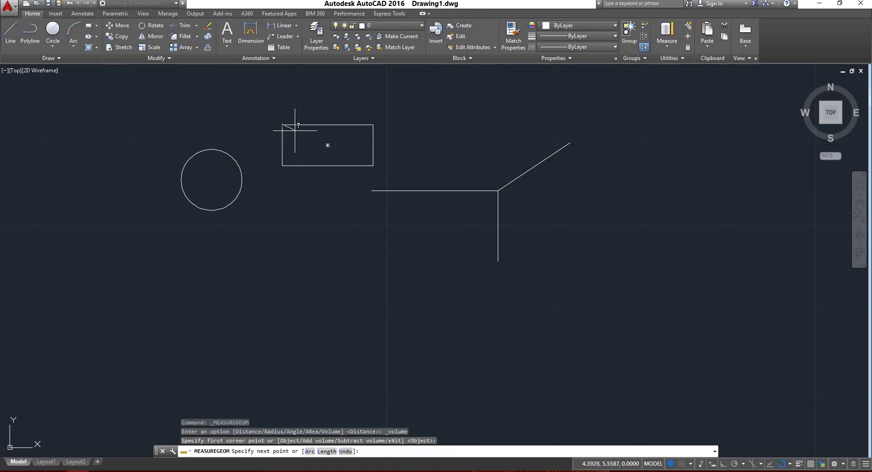
left_click(373, 124)
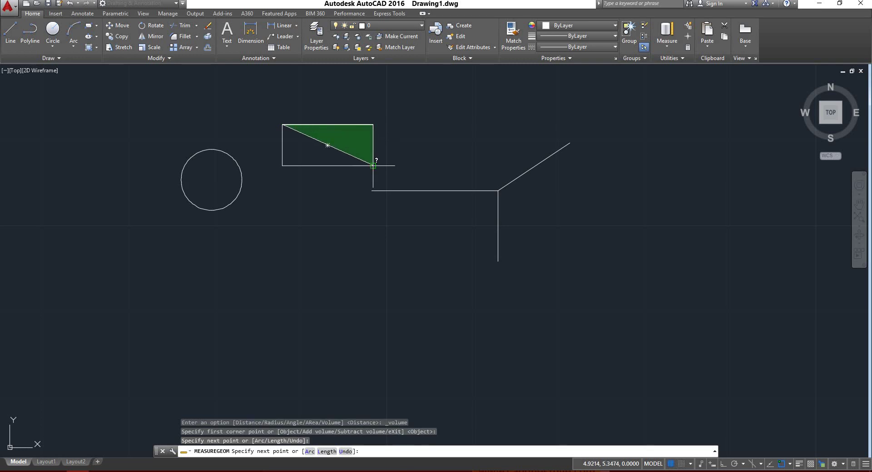
left_click(373, 165)
left_click(283, 165)
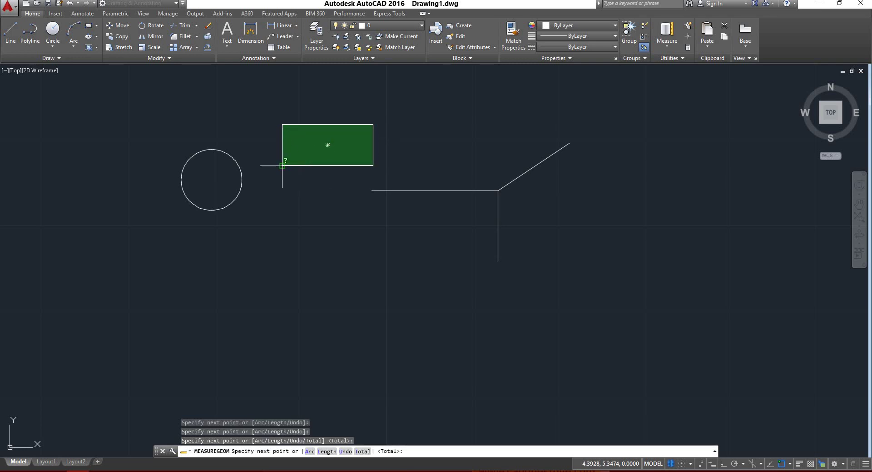
key("Return")
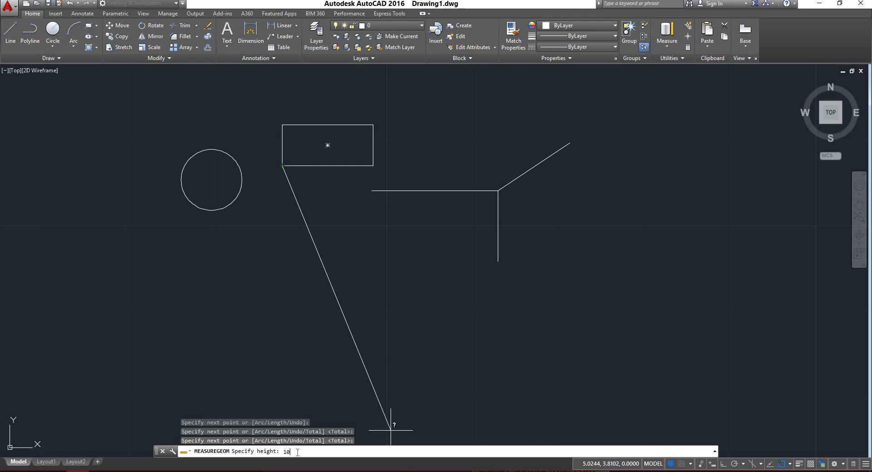
key("Return")
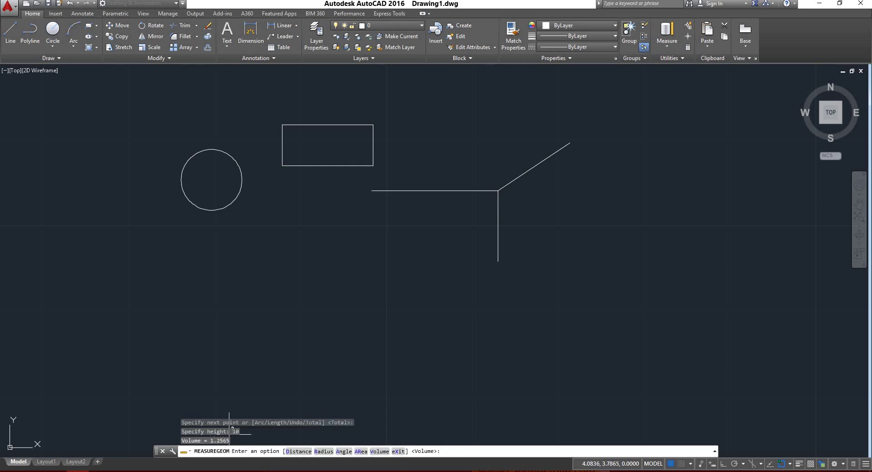
Step: Measure the volume of the circle as an object at height 25: 2.4595
key("Return")
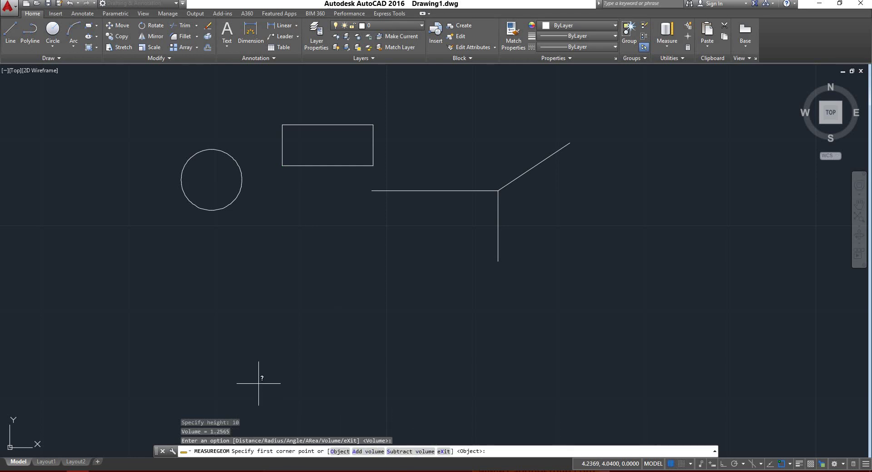
left_click(340, 451)
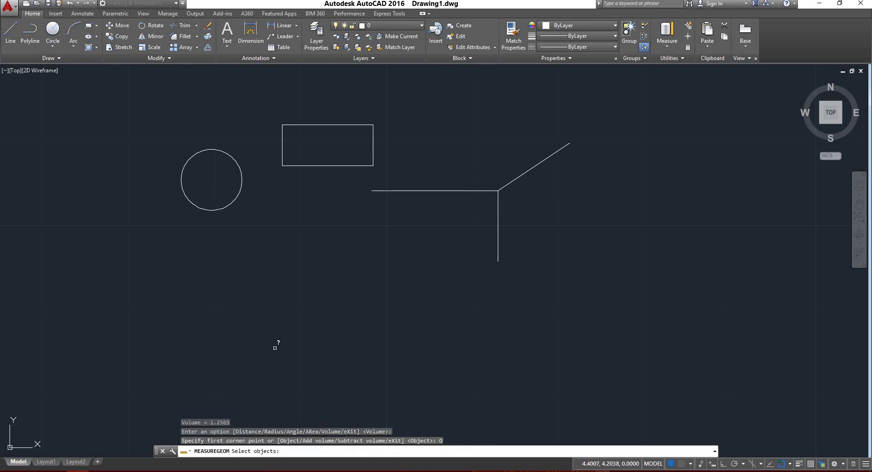
left_click(232, 199)
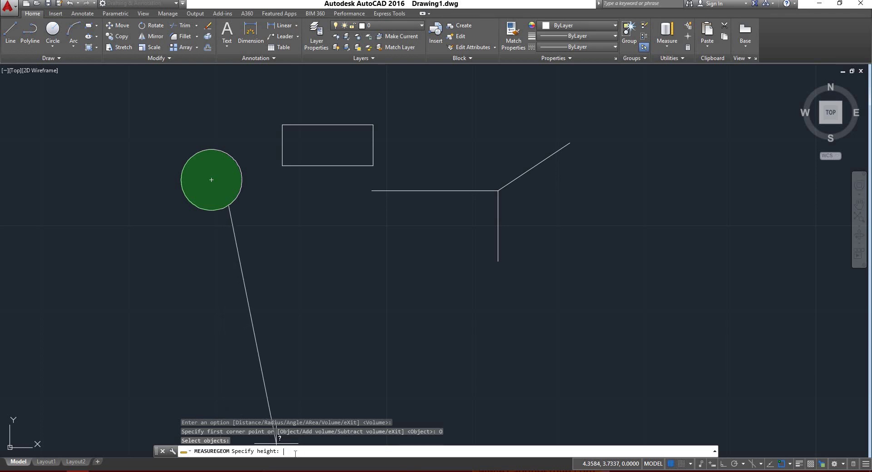
key("Return")
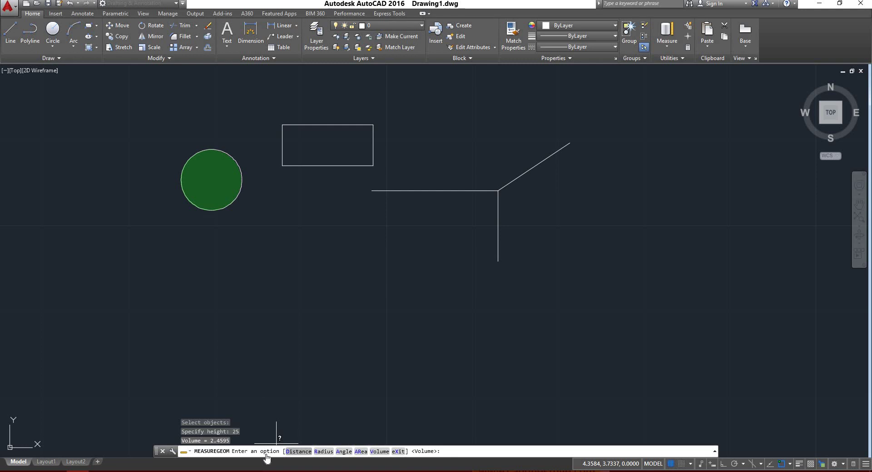